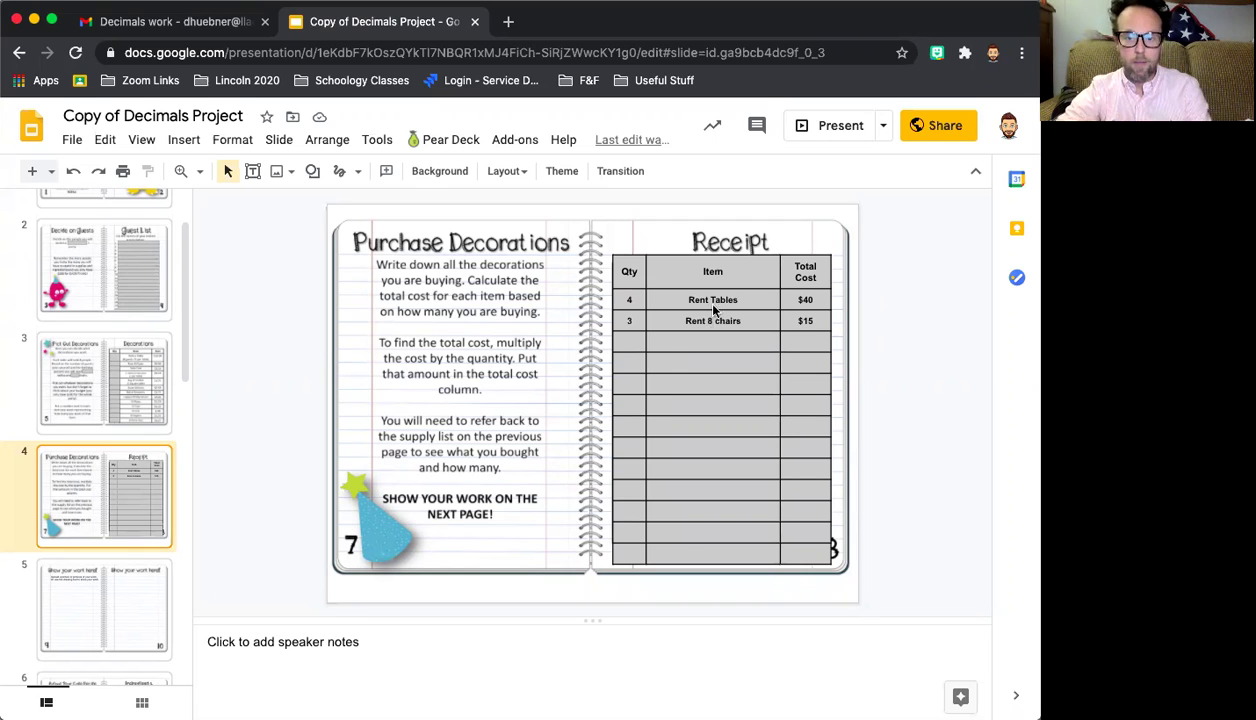
# Step: Review slide 3 and slide 4's receipt table, then go to slide 5's blank 'Show your work here!' page
pyautogui.click(125, 400)
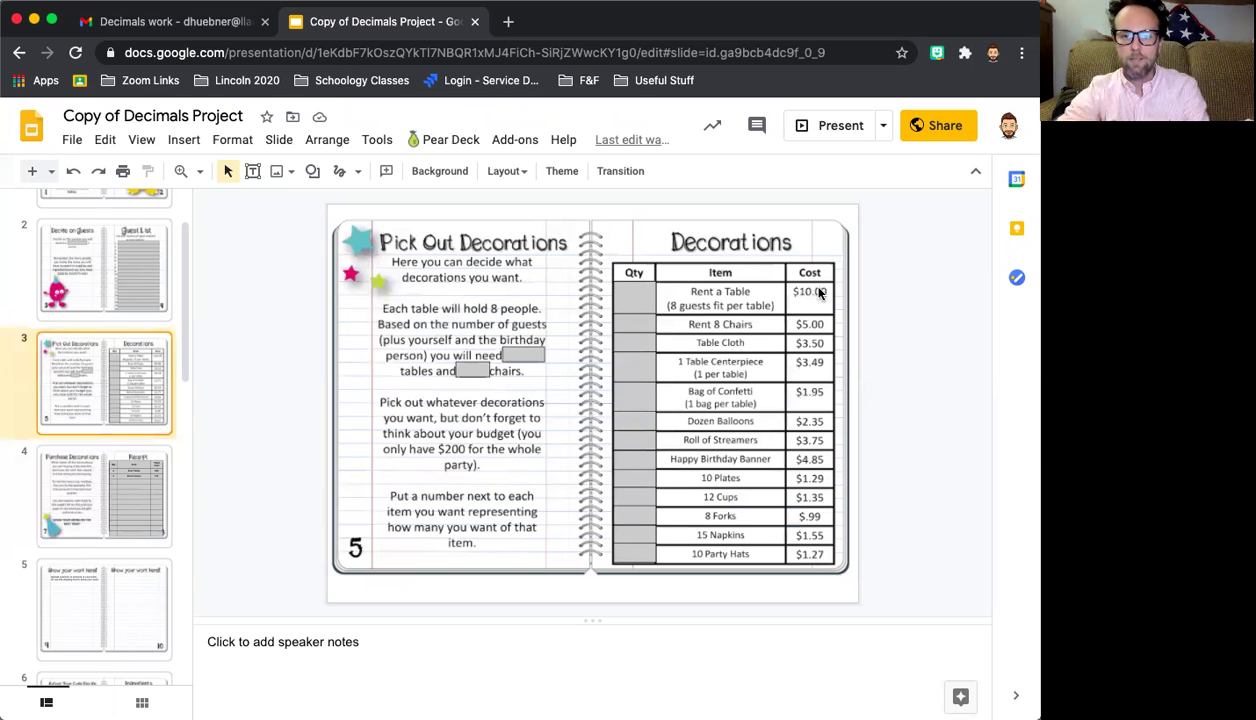
pyautogui.click(97, 496)
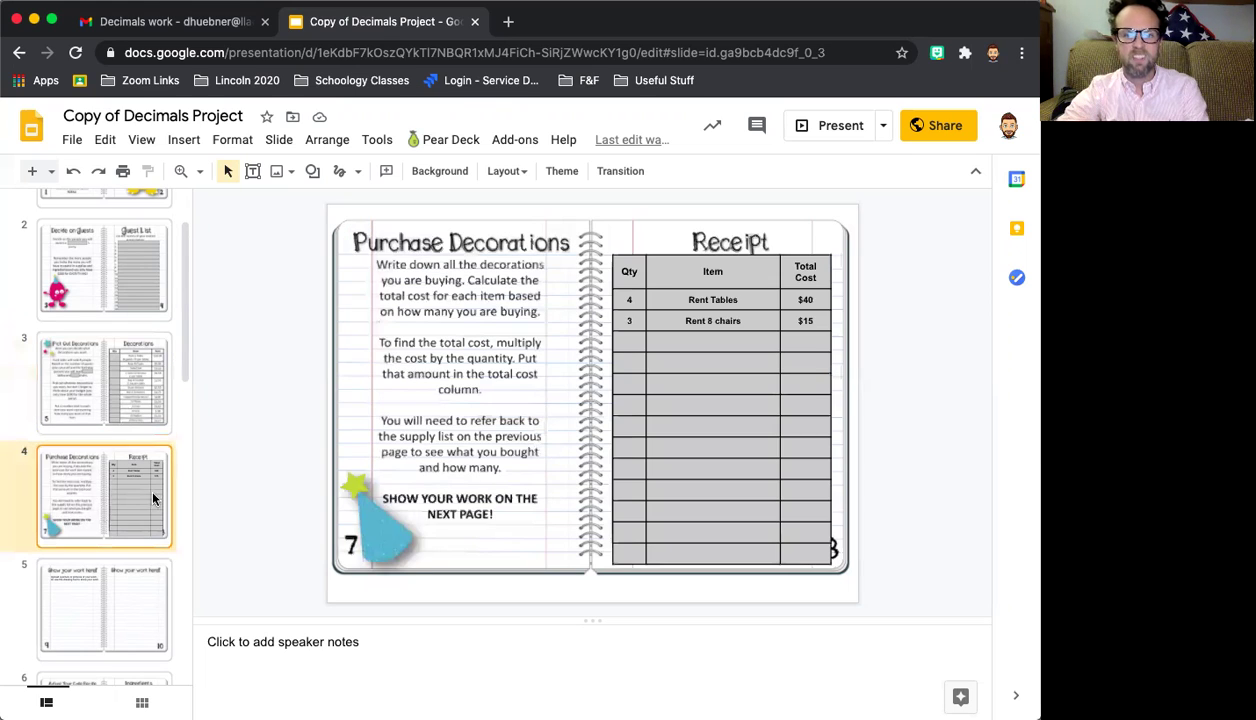
pyautogui.doubleClick(627, 300)
pyautogui.doubleClick(697, 300)
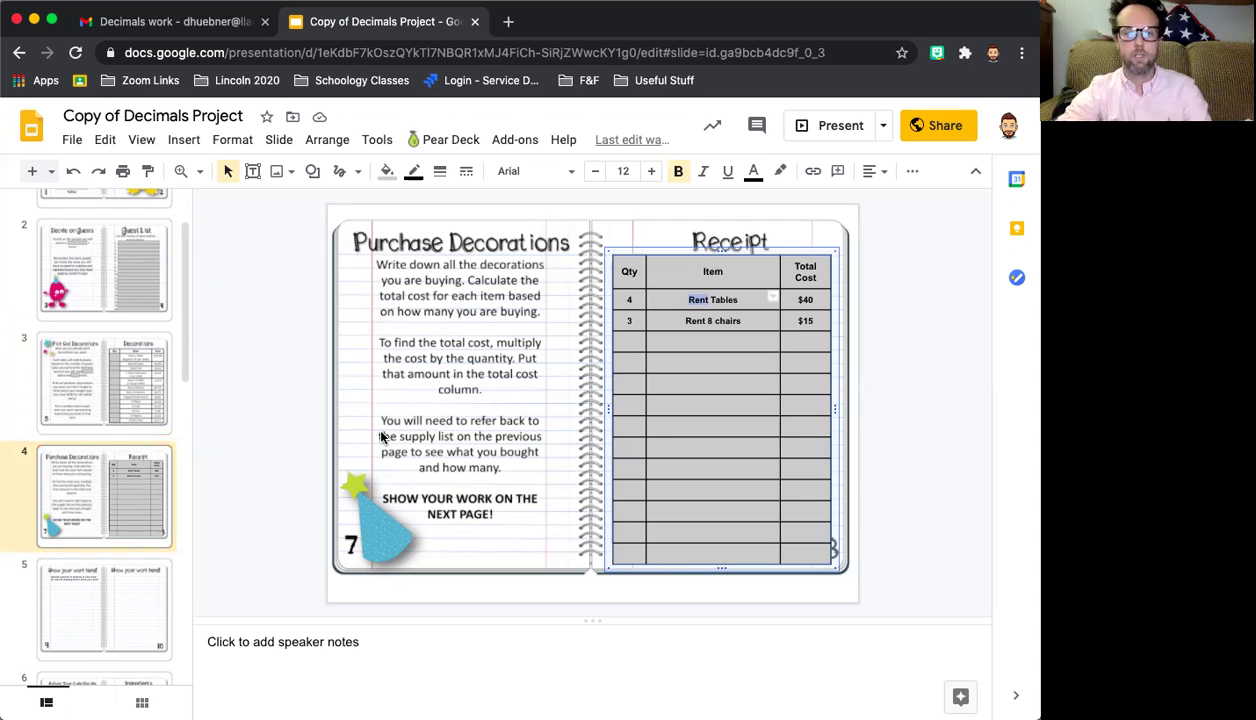
pyautogui.click(100, 604)
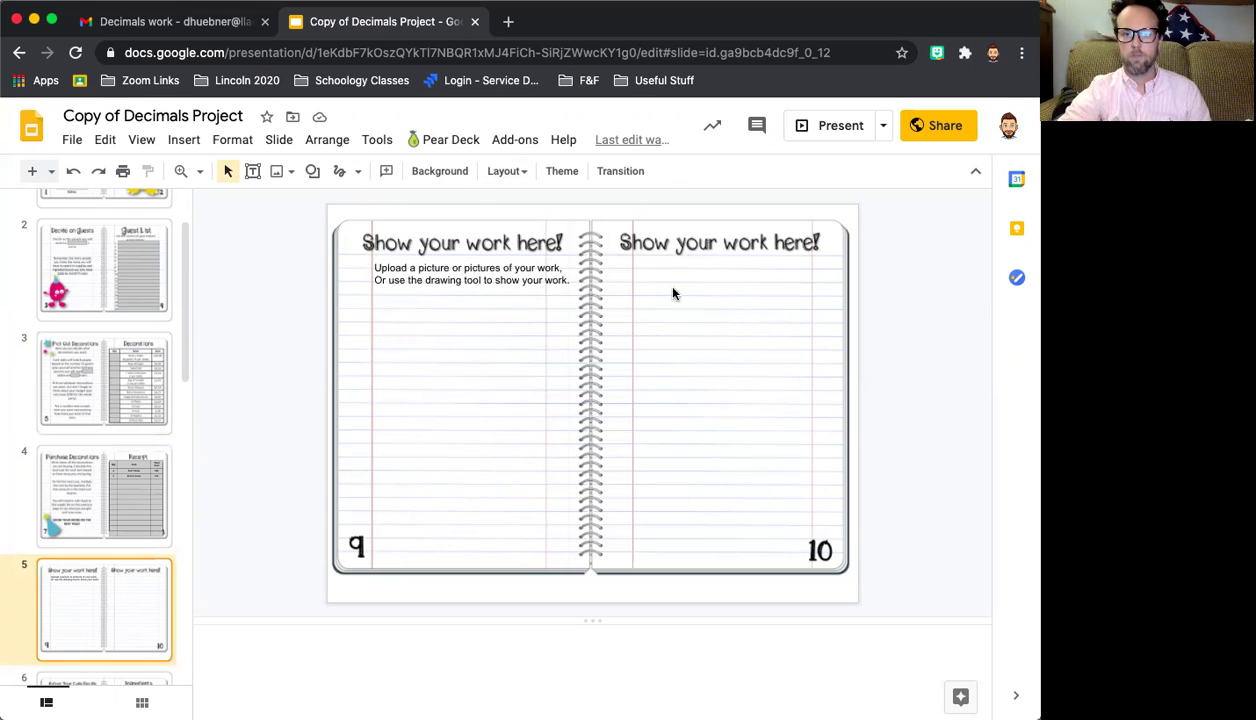
# Step: Handwrite 10 × 4 on slide 5's left notebook page with the Scribble tool
pyautogui.click(358, 171)
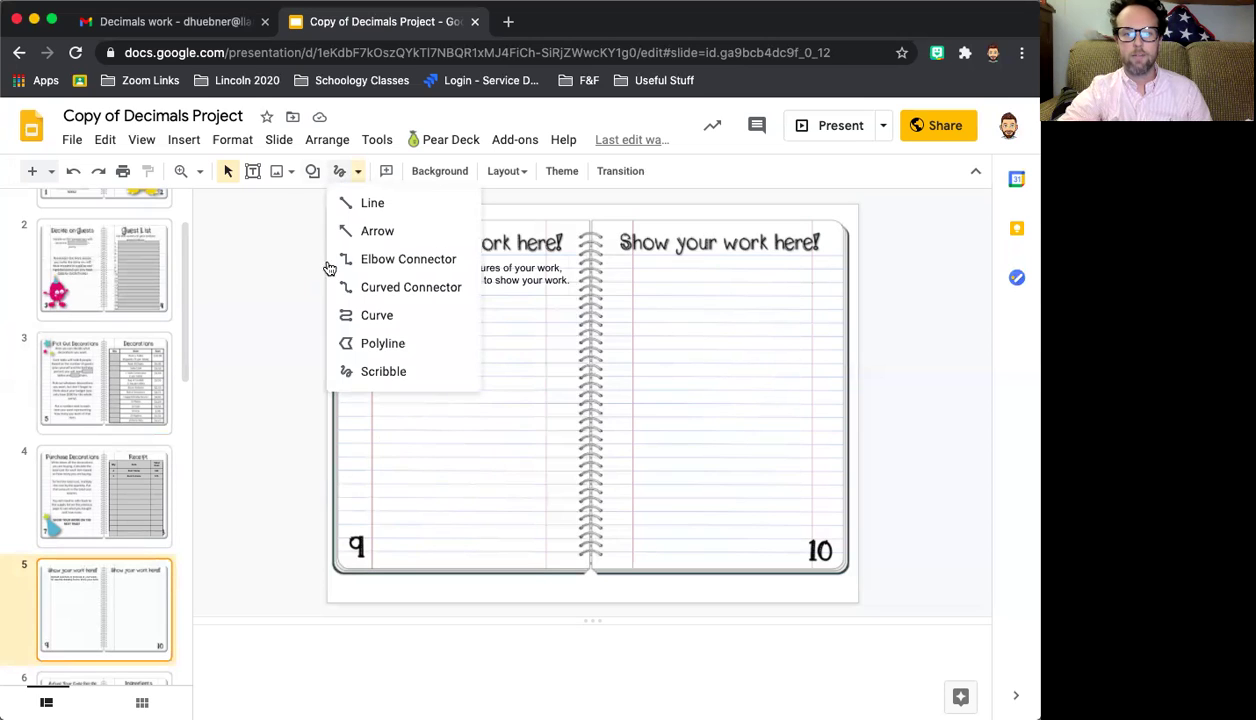
pyautogui.click(368, 369)
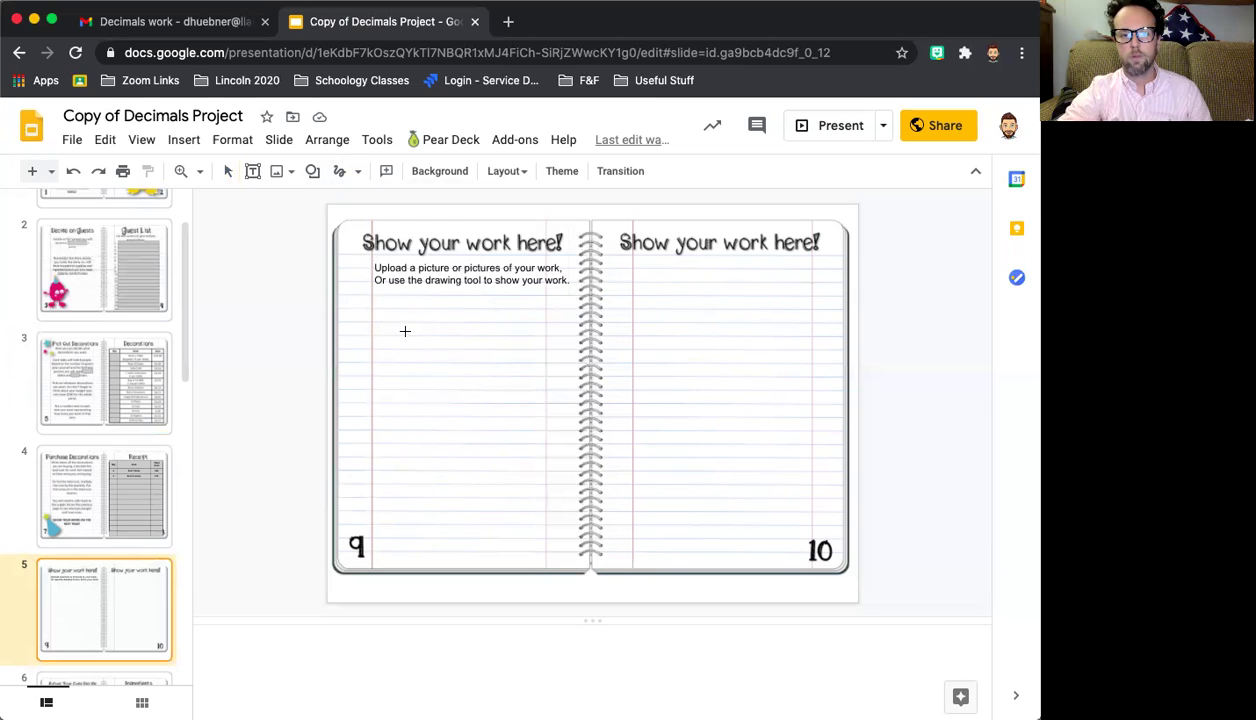
pyautogui.moveTo(429, 365)
pyautogui.mouseDown()
pyautogui.moveTo(455, 352)
pyautogui.moveTo(450, 402)
pyautogui.moveTo(419, 398)
pyautogui.moveTo(389, 416)
pyautogui.mouseUp()
pyautogui.click(339, 171)
pyautogui.click(339, 171)
pyautogui.click(339, 171)
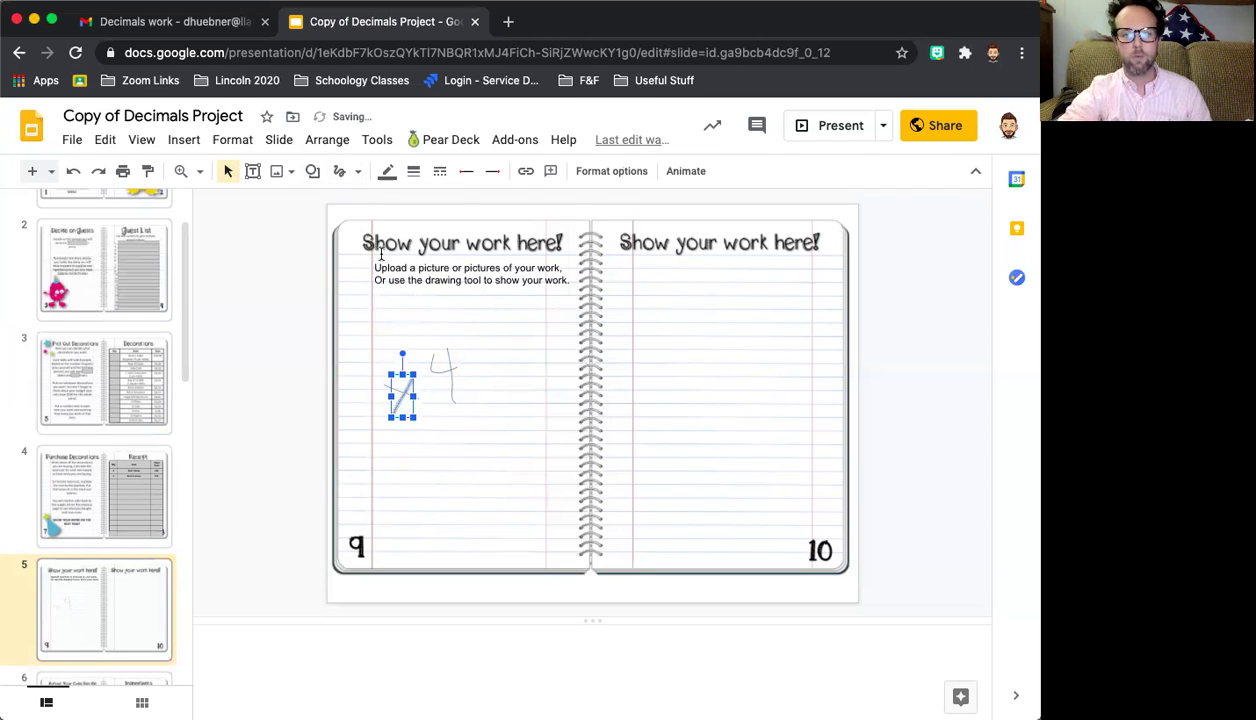
pyautogui.click(339, 171)
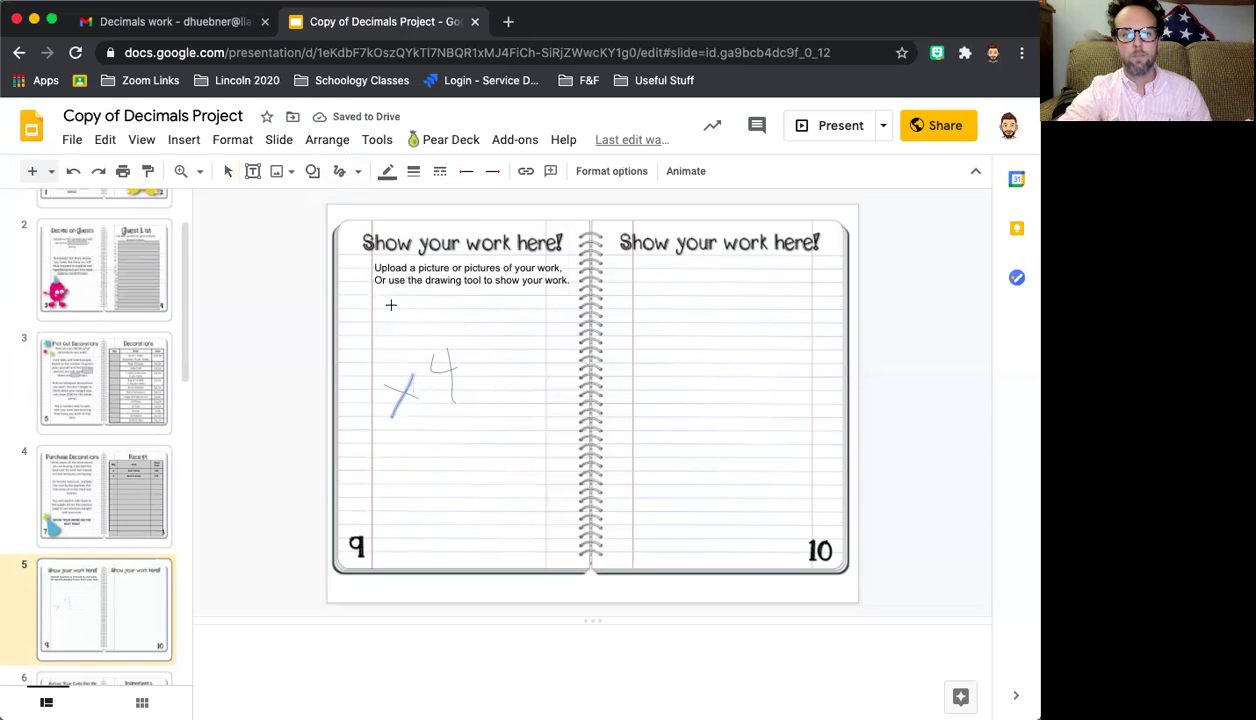
pyautogui.moveTo(400, 298)
pyautogui.mouseDown()
pyautogui.moveTo(409, 338)
pyautogui.moveTo(444, 330)
pyautogui.moveTo(440, 300)
pyautogui.mouseUp()
pyautogui.click(341, 171)
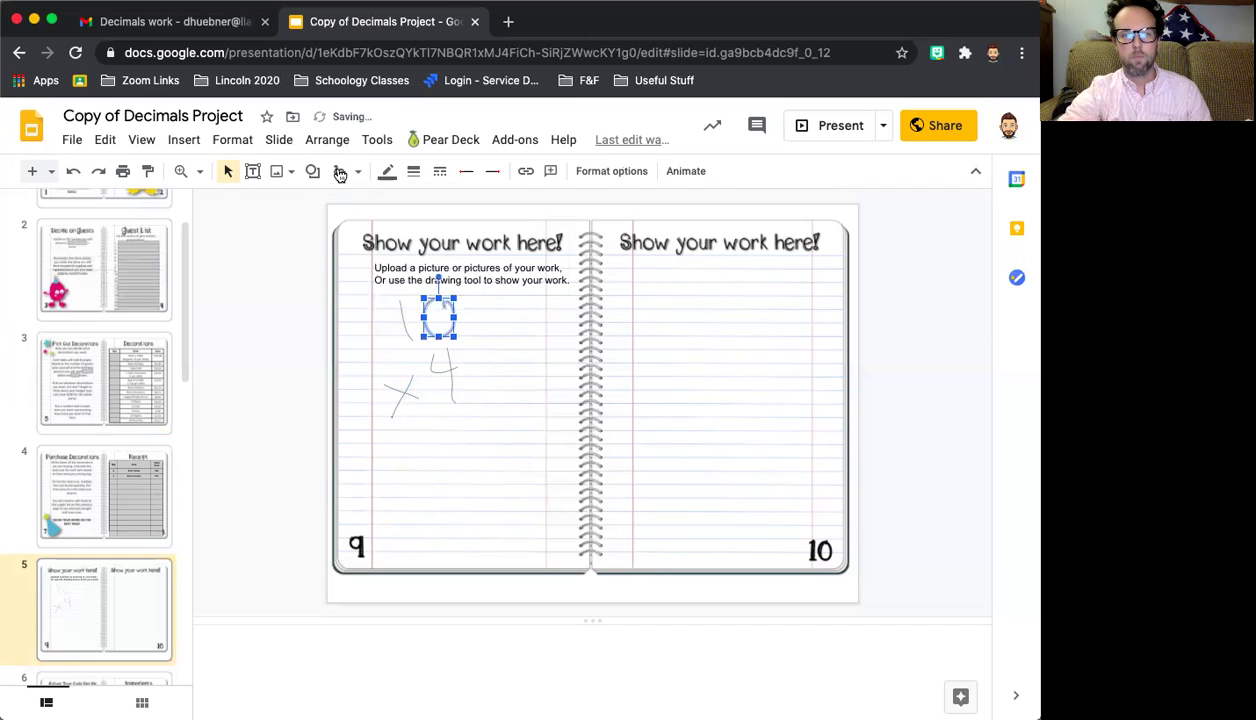
# Step: Scribble an answer line under 10 × 4 and write $40 beneath it
pyautogui.click(339, 171)
pyautogui.moveTo(470, 419); pyautogui.dragTo(389, 428)
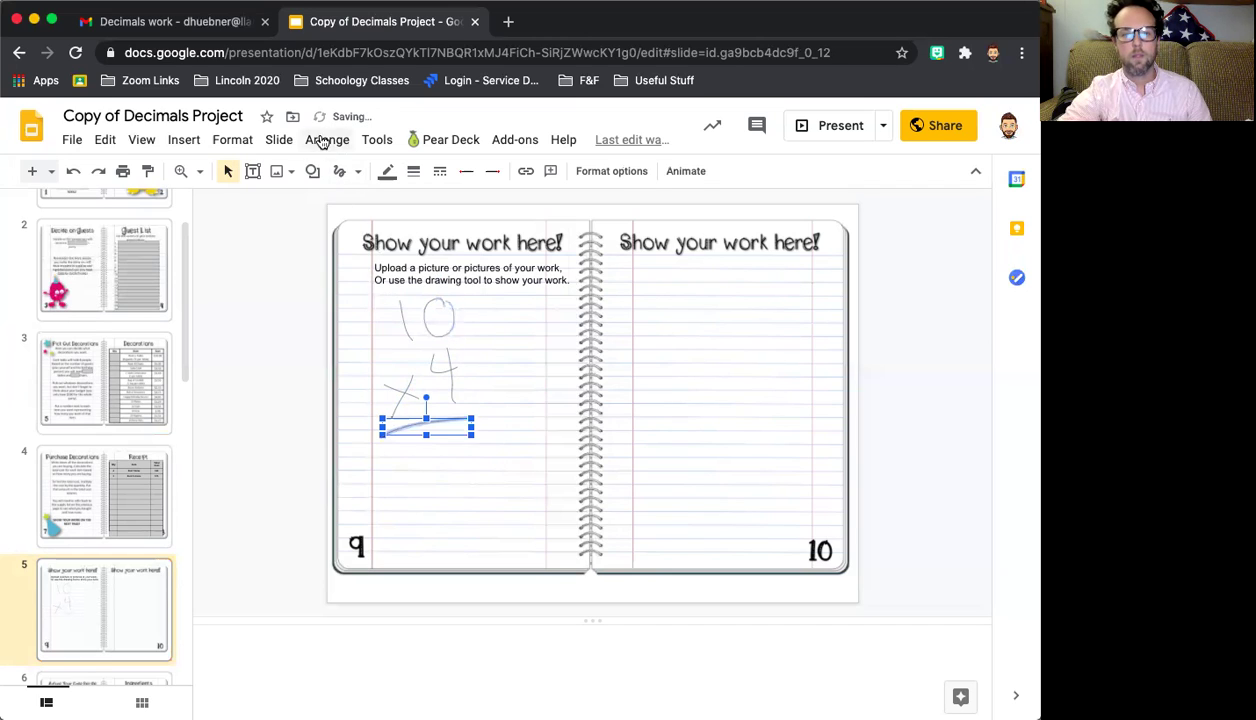
pyautogui.click(339, 171)
pyautogui.moveTo(454, 454)
pyautogui.mouseDown()
pyautogui.moveTo(471, 437)
pyautogui.moveTo(404, 443)
pyautogui.moveTo(430, 440)
pyautogui.mouseUp()
pyautogui.click(339, 171)
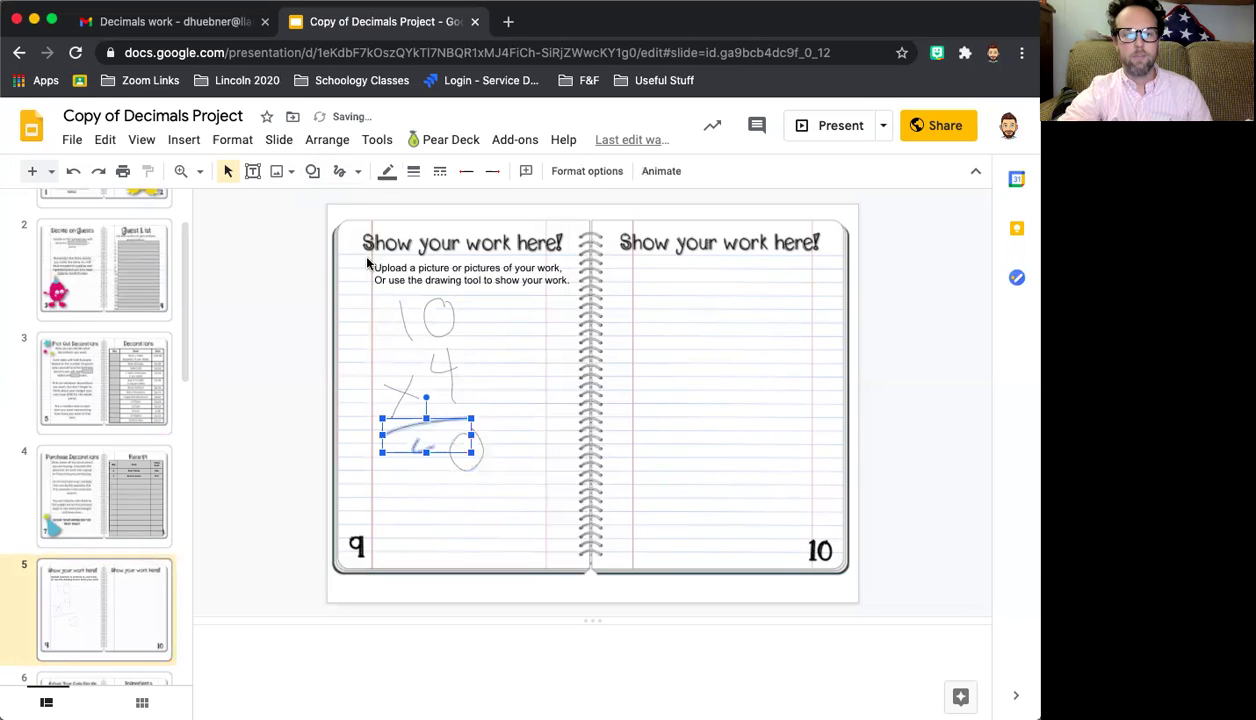
pyautogui.click(339, 171)
pyautogui.moveTo(436, 428)
pyautogui.mouseDown()
pyautogui.moveTo(435, 468)
pyautogui.moveTo(378, 478)
pyautogui.mouseUp()
pyautogui.click(339, 171)
pyautogui.click(341, 172)
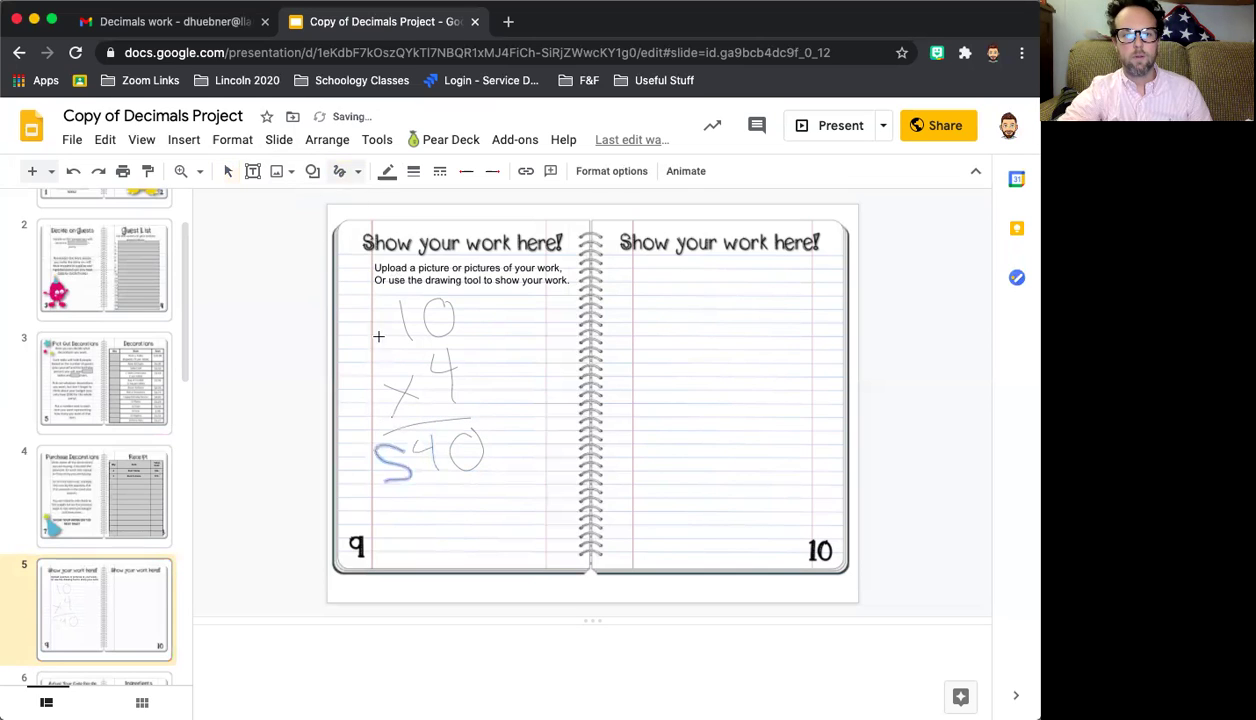
pyautogui.moveTo(389, 433); pyautogui.dragTo(390, 492)
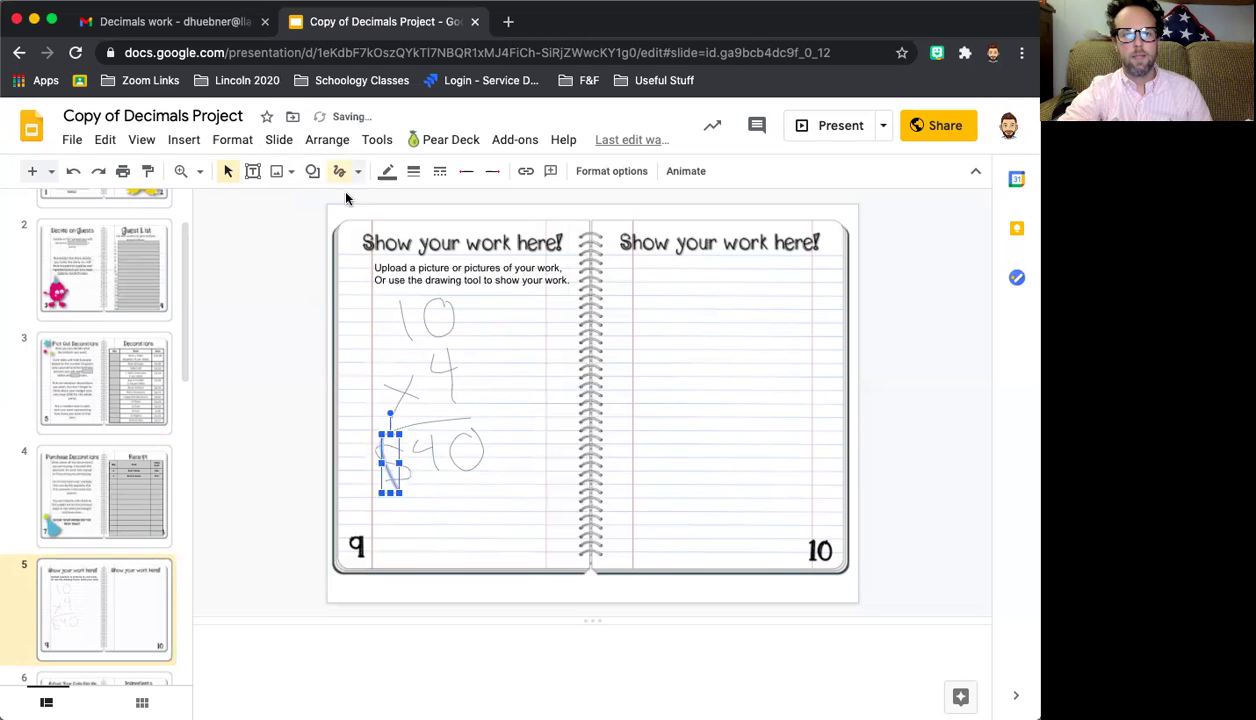
pyautogui.click(341, 171)
pyautogui.moveTo(385, 434); pyautogui.dragTo(406, 494)
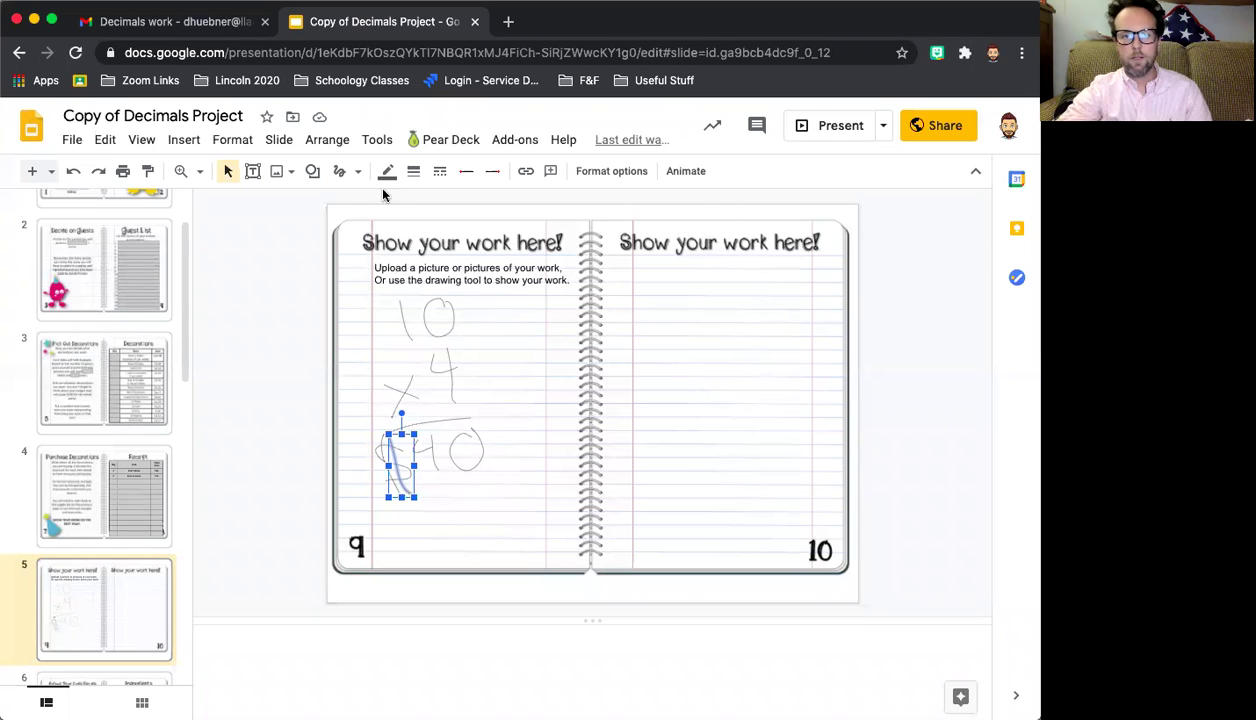
pyautogui.moveTo(743, 312); pyautogui.dragTo(766, 313)
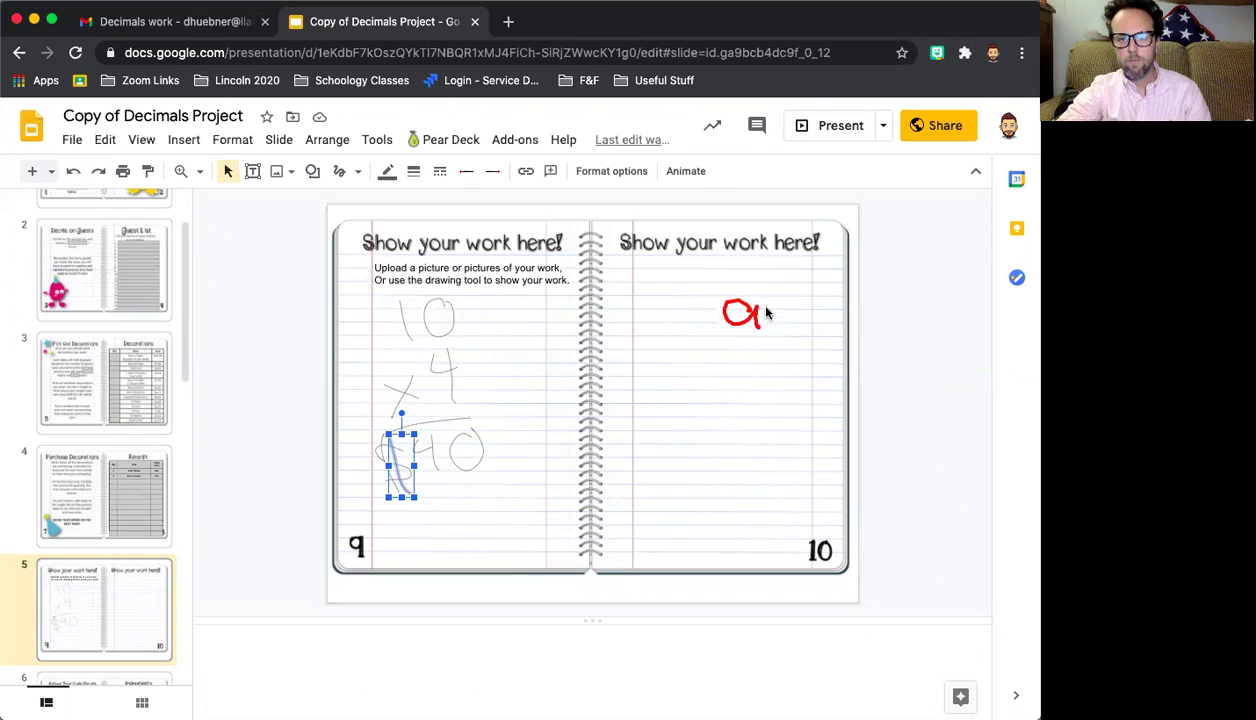
pyautogui.moveTo(700, 270)
pyautogui.mouseDown()
pyautogui.moveTo(752, 356)
pyautogui.moveTo(768, 283)
pyautogui.moveTo(786, 328)
pyautogui.mouseUp()
pyautogui.moveTo(800, 255); pyautogui.dragTo(798, 325)
pyautogui.moveTo(813, 325)
pyautogui.mouseDown()
pyautogui.moveTo(834, 293)
pyautogui.moveTo(855, 322)
pyautogui.moveTo(911, 296)
pyautogui.moveTo(940, 313)
pyautogui.moveTo(982, 274)
pyautogui.moveTo(1022, 284)
pyautogui.mouseUp()
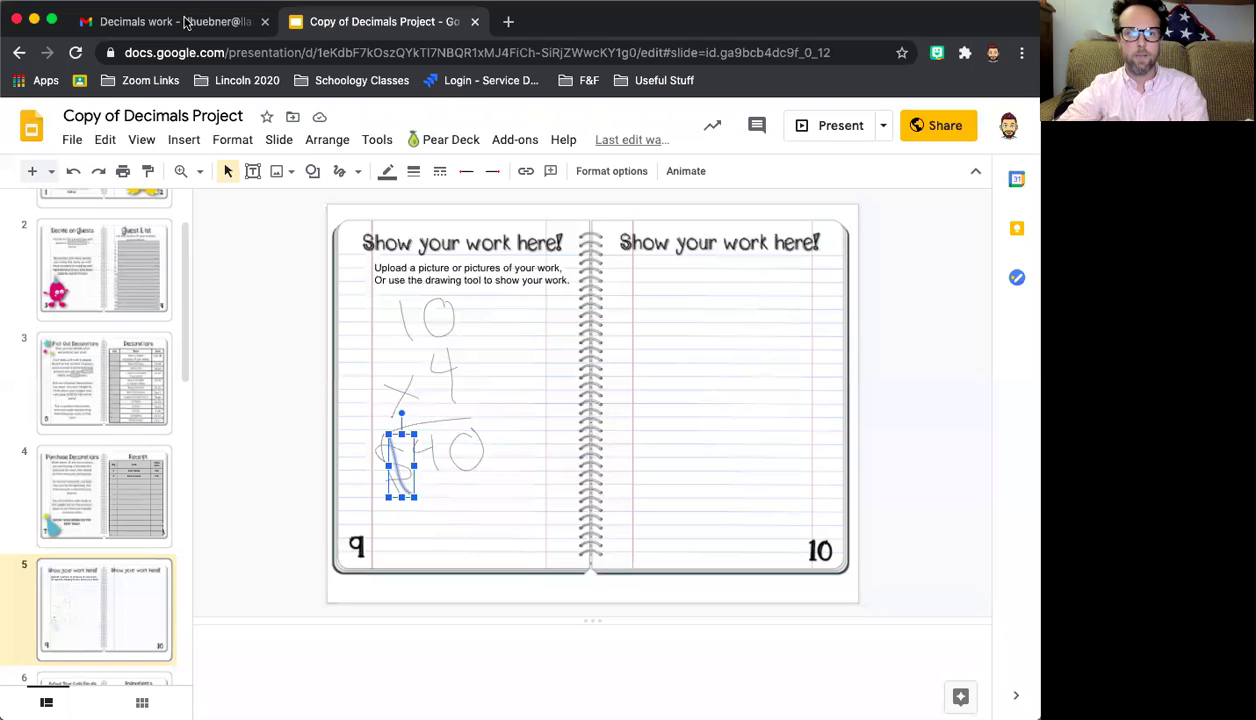
# Step: Preview the IMG_4694.jpg Math Work attachment in the Decimals work email, then return to the slides
pyautogui.click(185, 24)
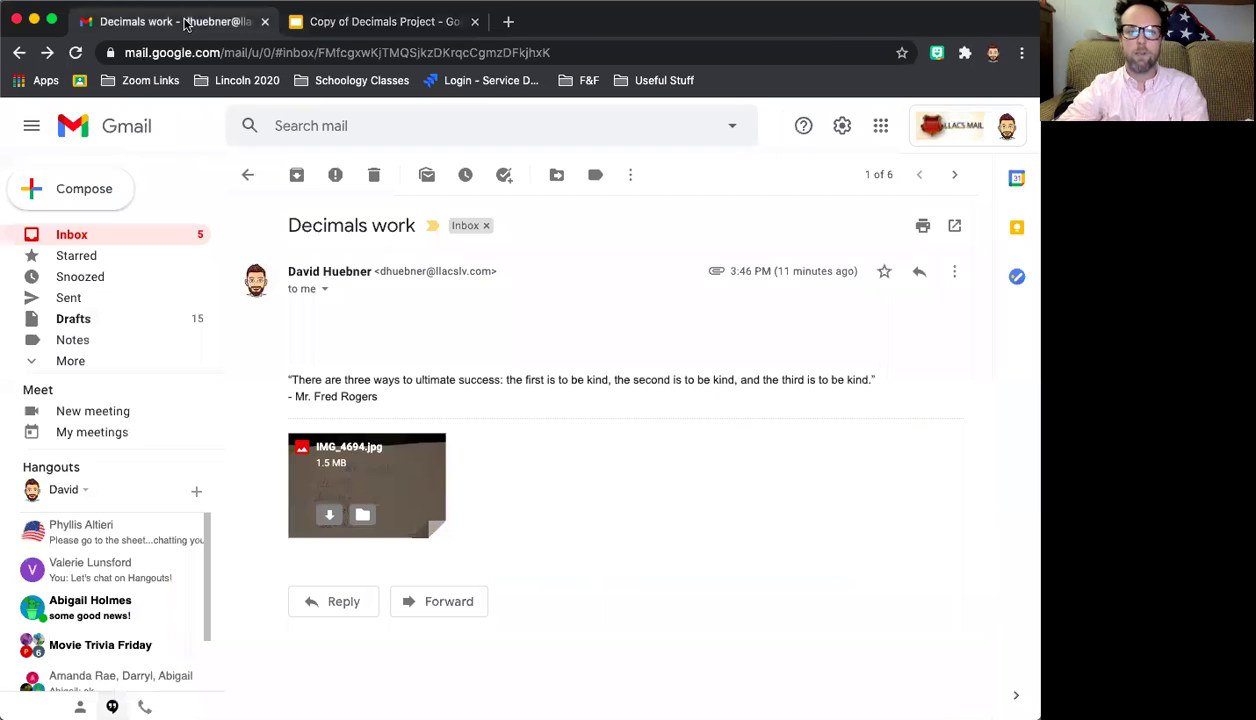
pyautogui.click(390, 494)
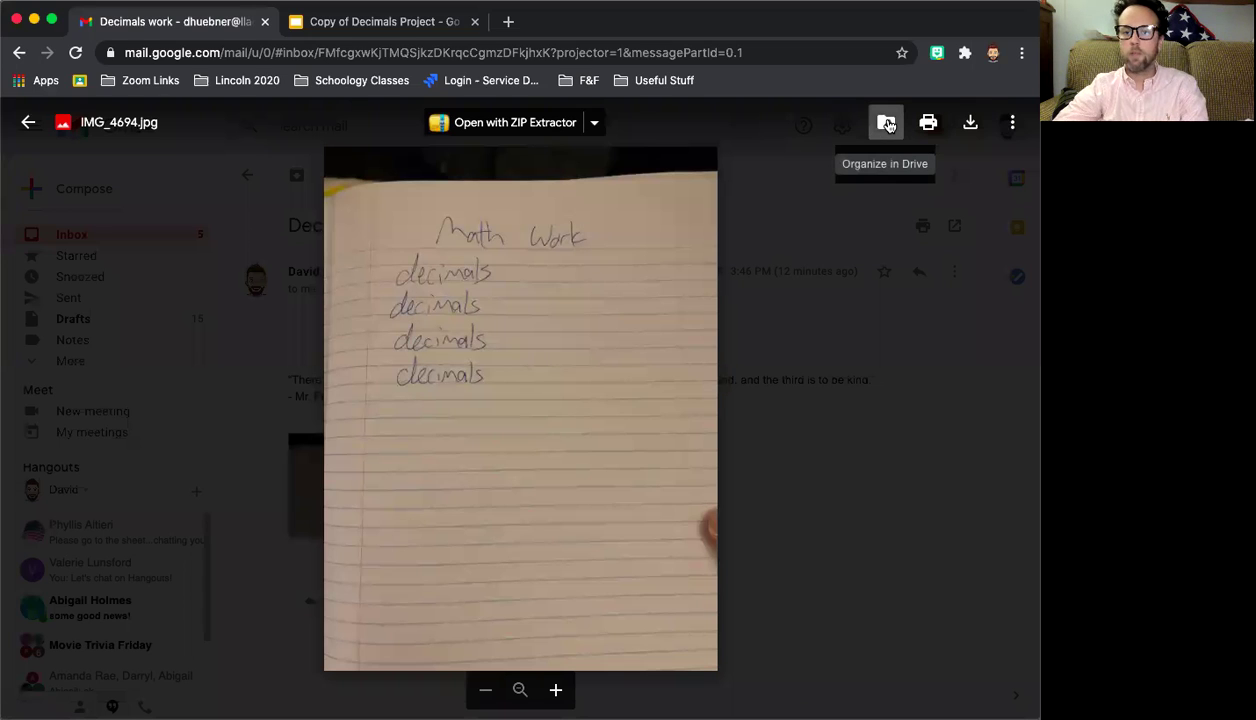
pyautogui.click(897, 480)
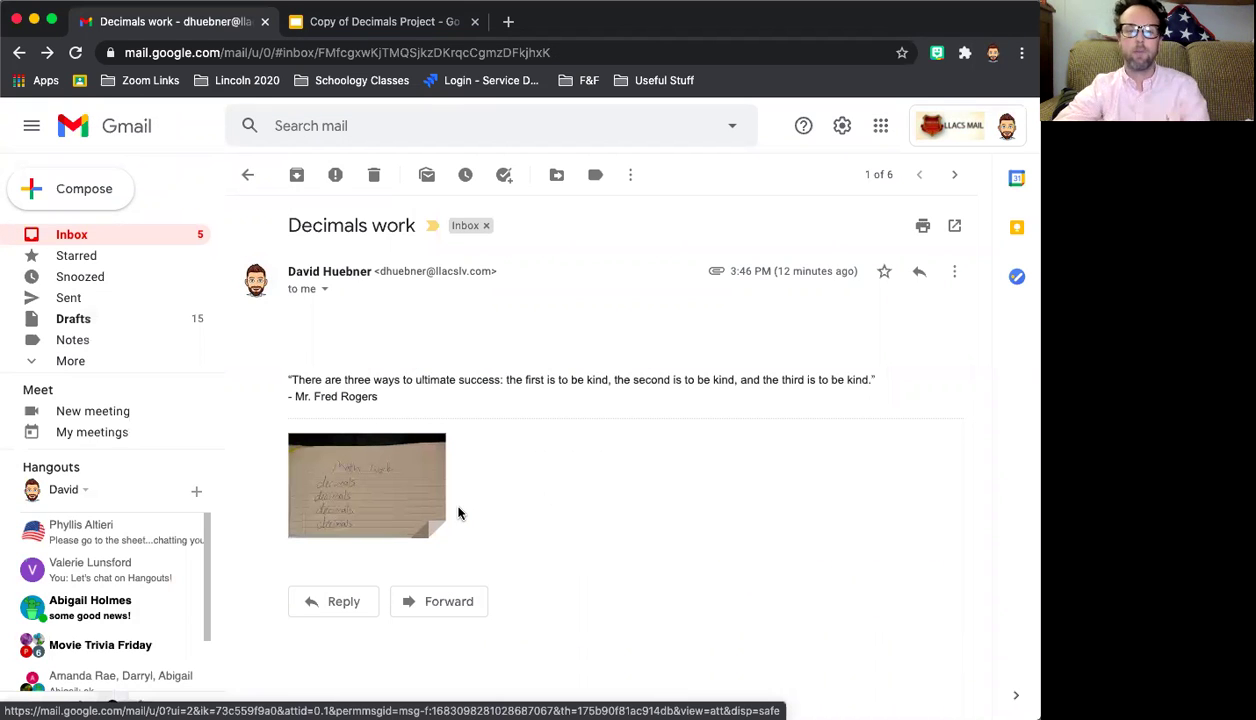
pyautogui.click(360, 490)
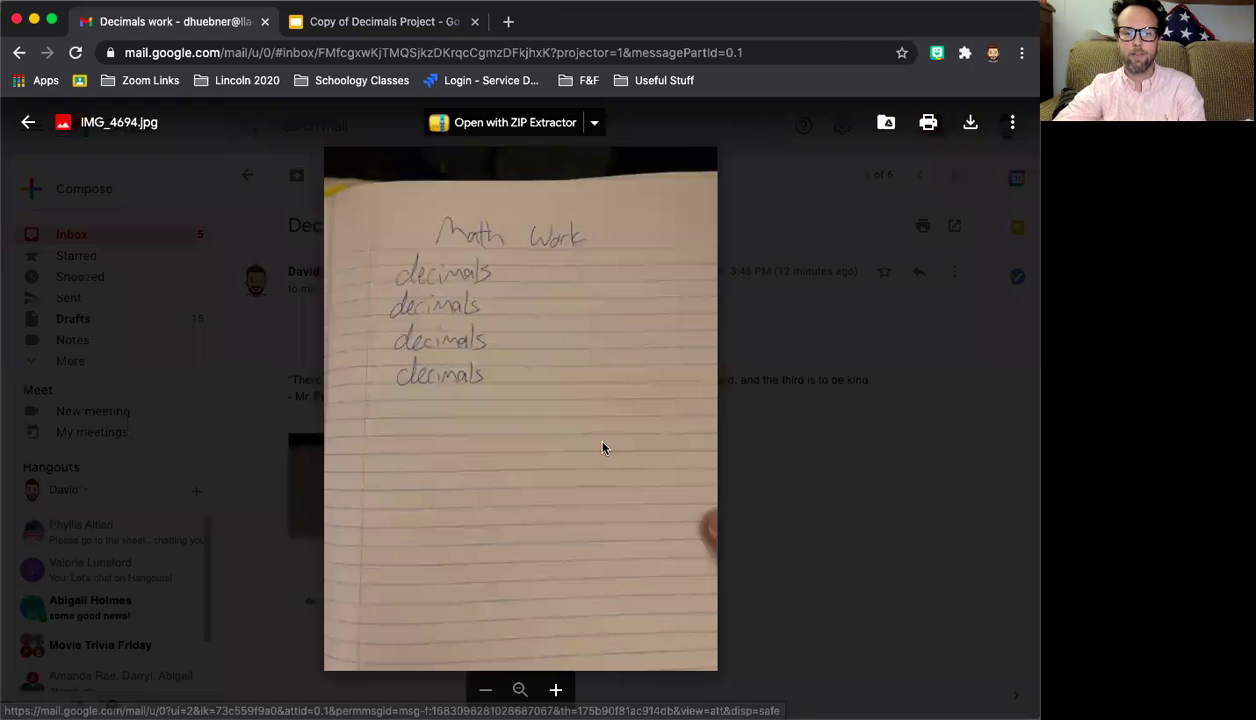
pyautogui.click(784, 446)
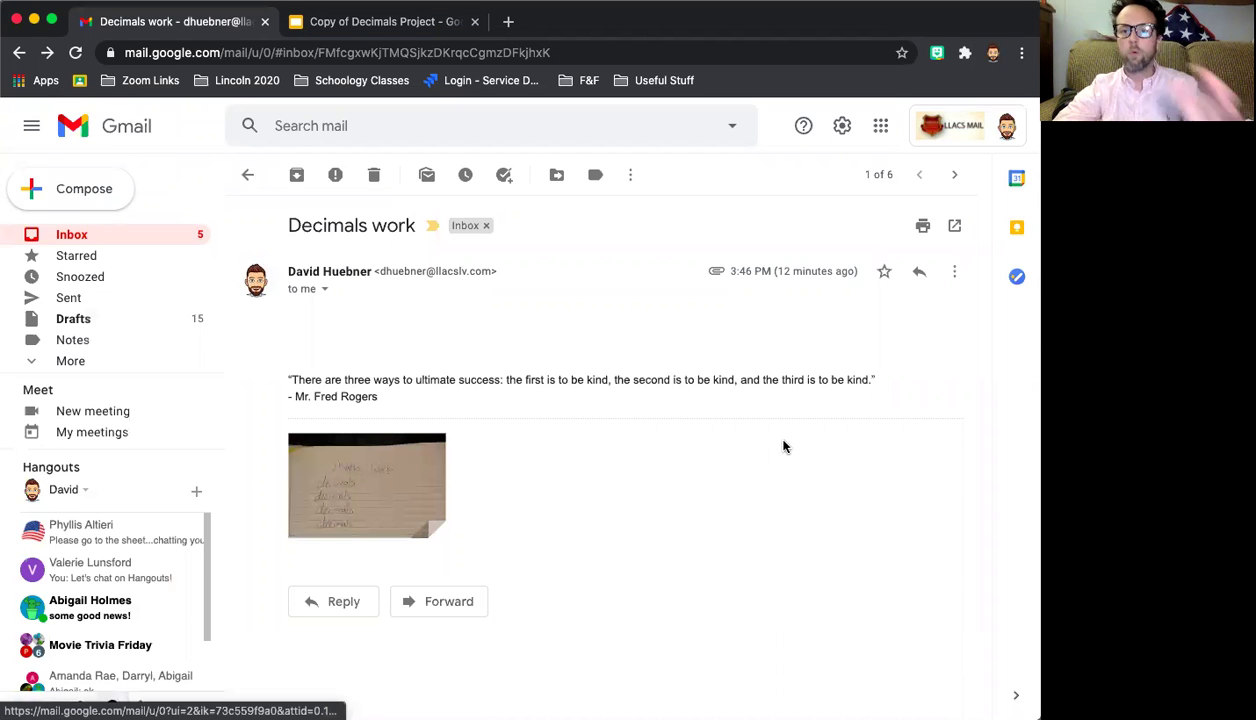
pyautogui.click(391, 22)
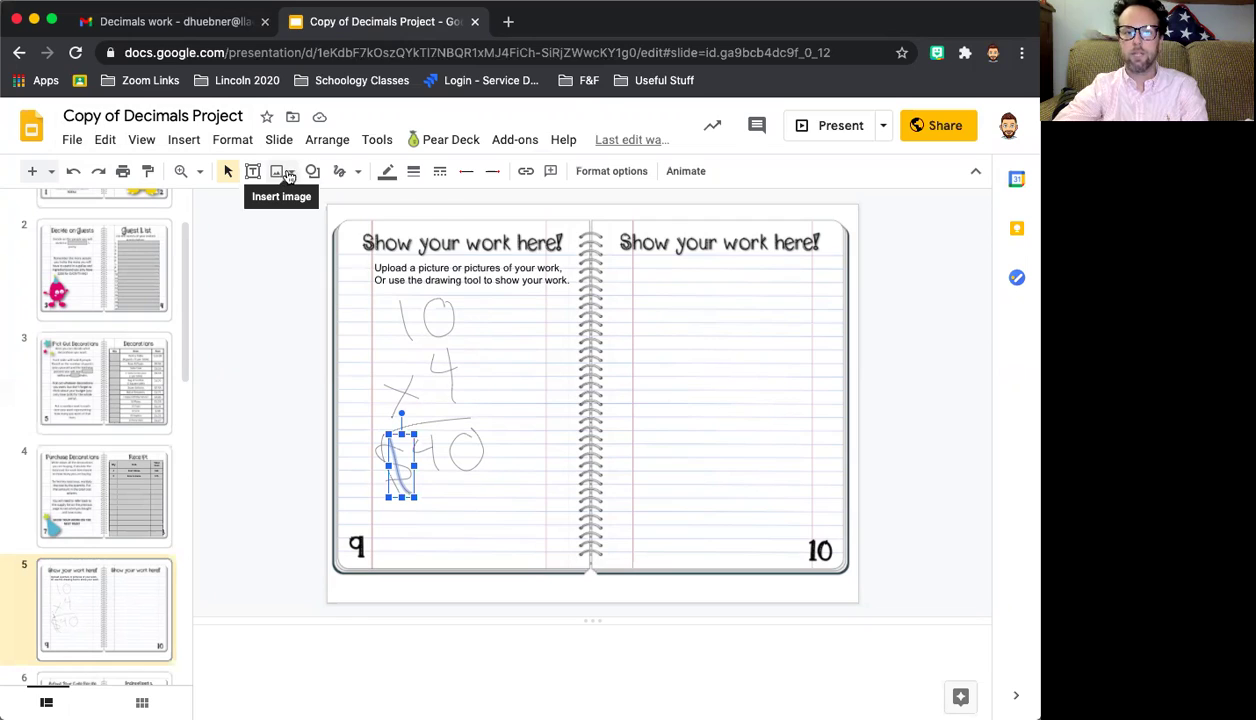
# Step: Insert the IMG_46… Math Work photo from Drive's Recent files onto slide 5
pyautogui.click(288, 174)
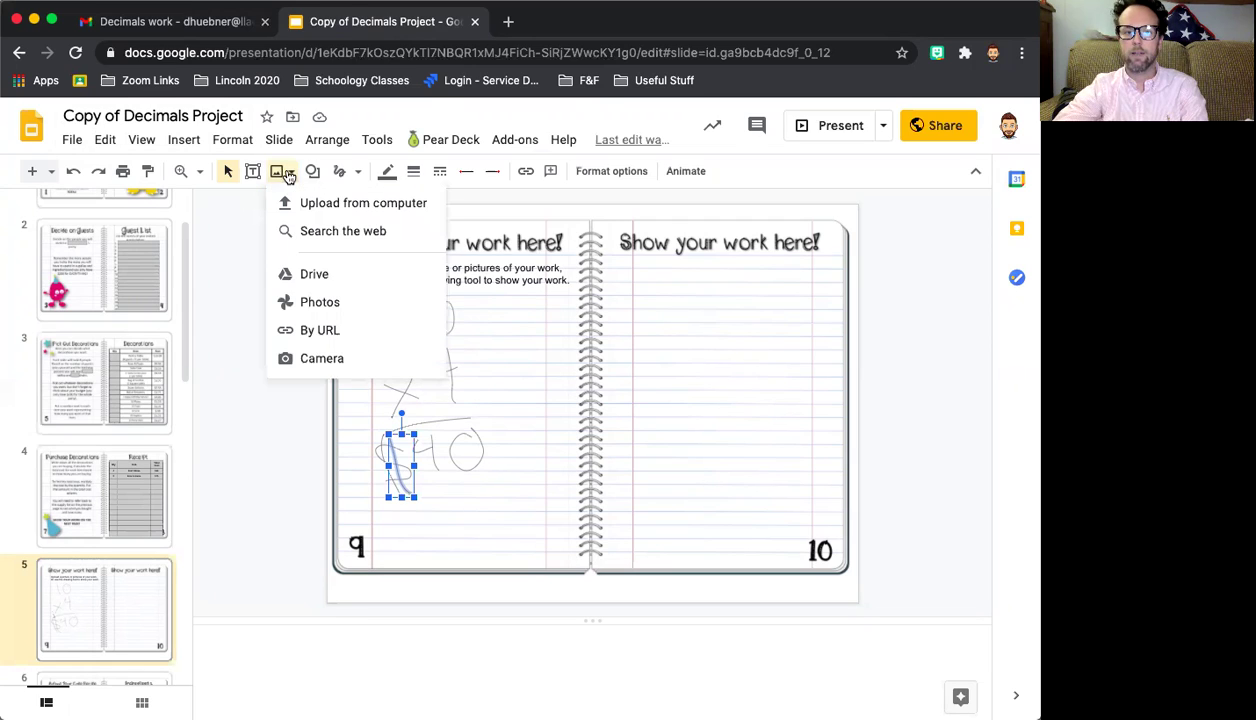
pyautogui.click(318, 278)
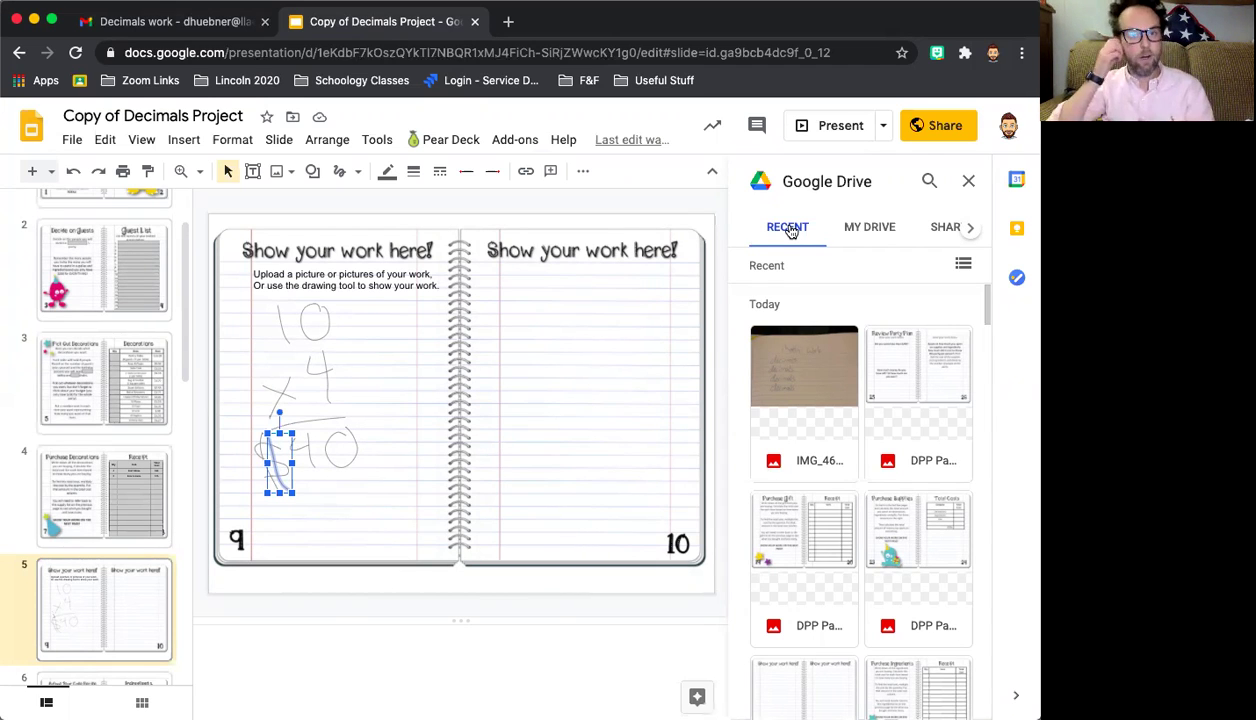
pyautogui.click(812, 375)
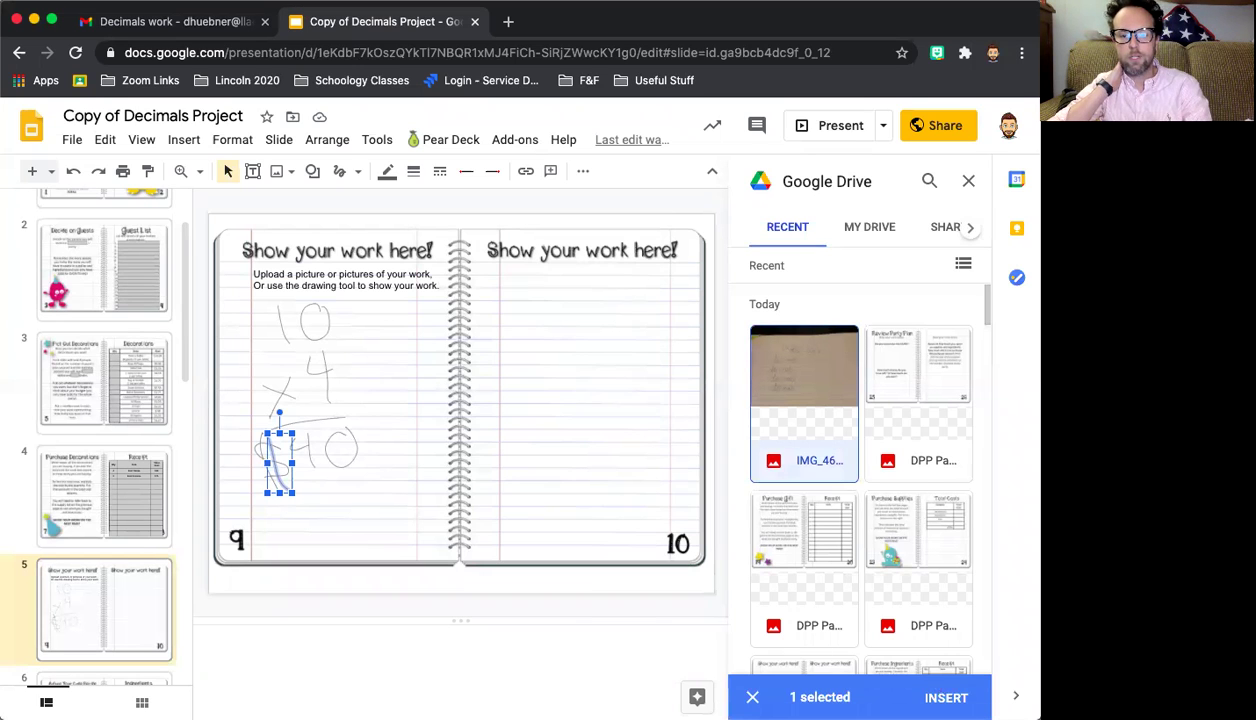
pyautogui.click(950, 697)
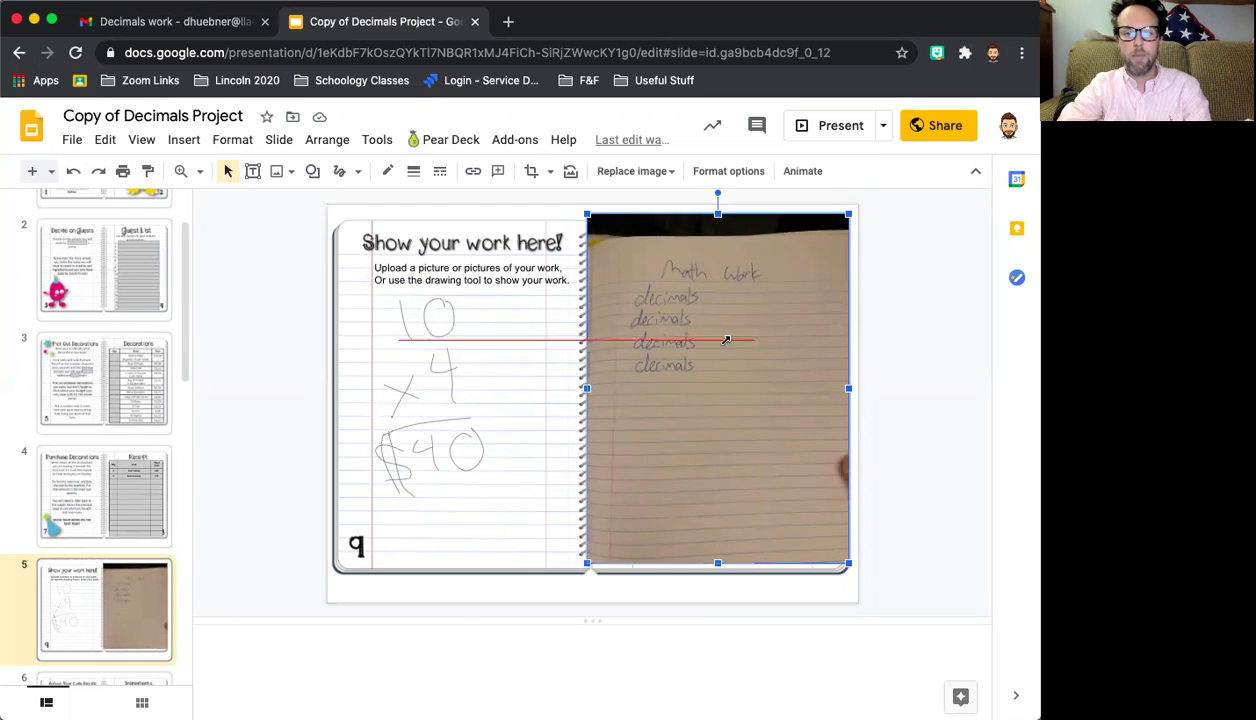
# Step: Undo the photo resize and move the Math Work photo onto the left notebook page
pyautogui.hotkey('ctrl', 'z')
pyautogui.moveTo(648, 430)
pyautogui.mouseDown()
pyautogui.moveTo(456, 333)
pyautogui.moveTo(424, 339)
pyautogui.moveTo(412, 370)
pyautogui.mouseUp()
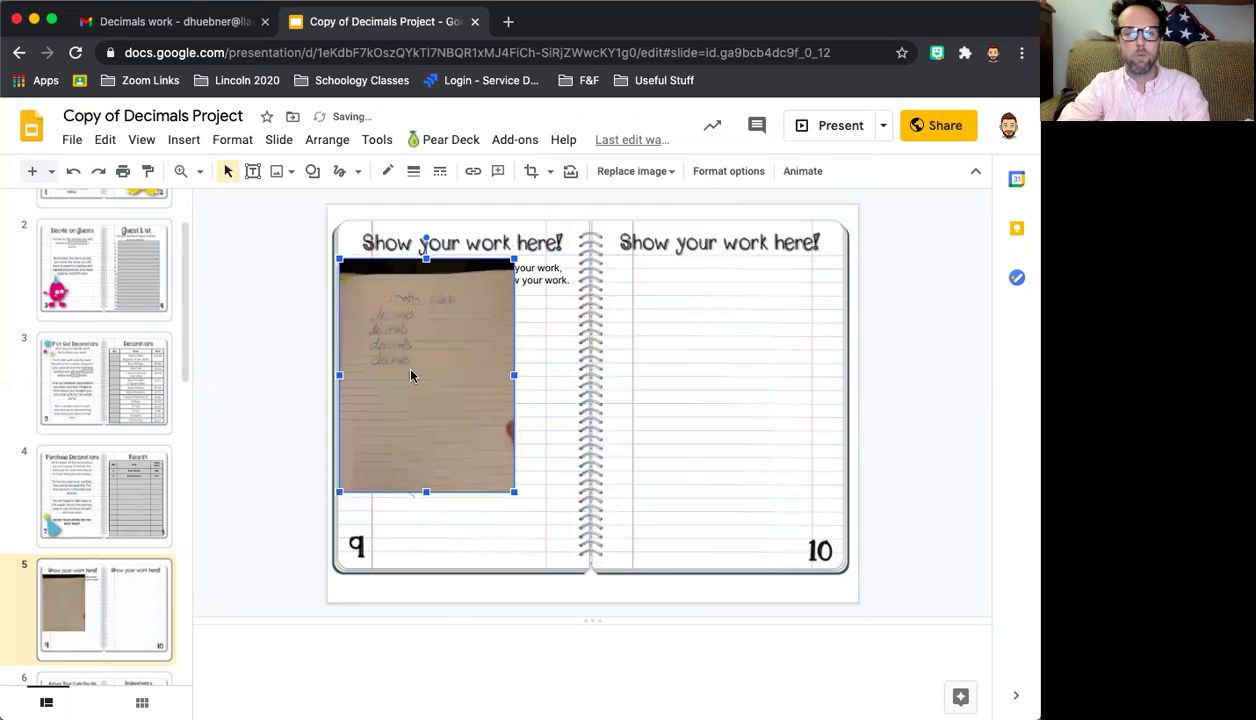
pyautogui.click(282, 172)
pyautogui.click(305, 203)
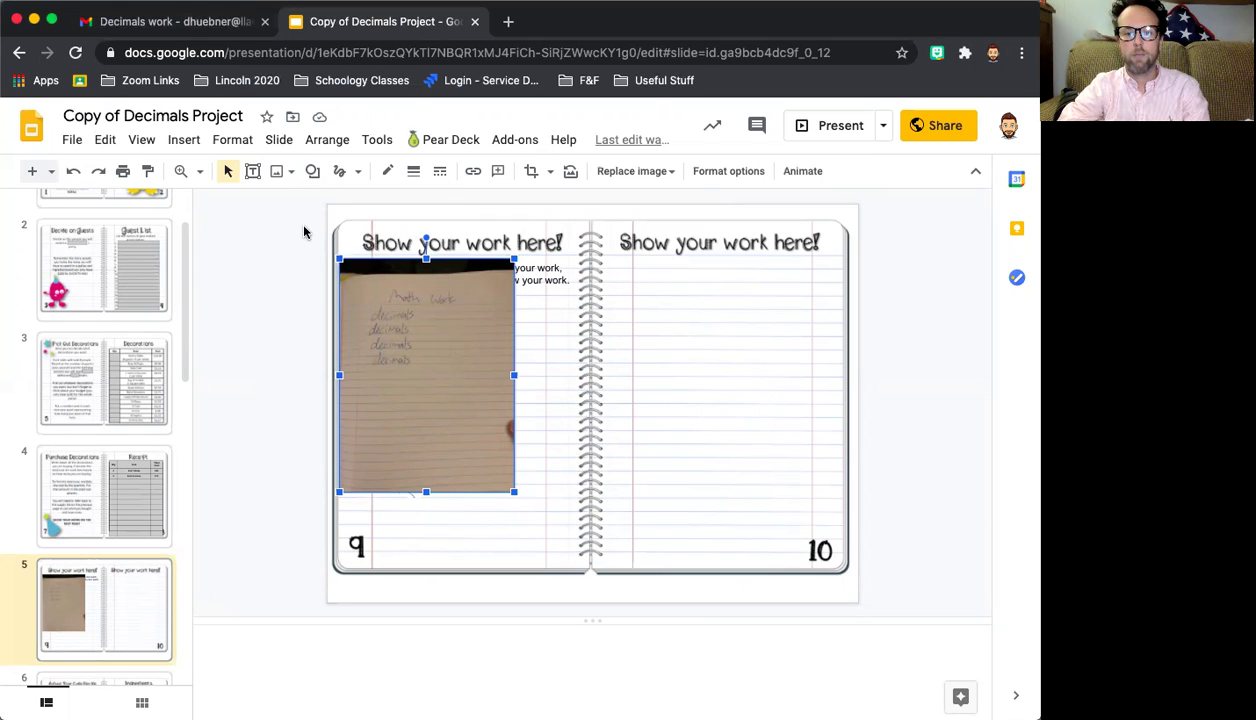
# Step: Insert a second copy of the Math Work photo from Drive and deselect it
pyautogui.click(279, 174)
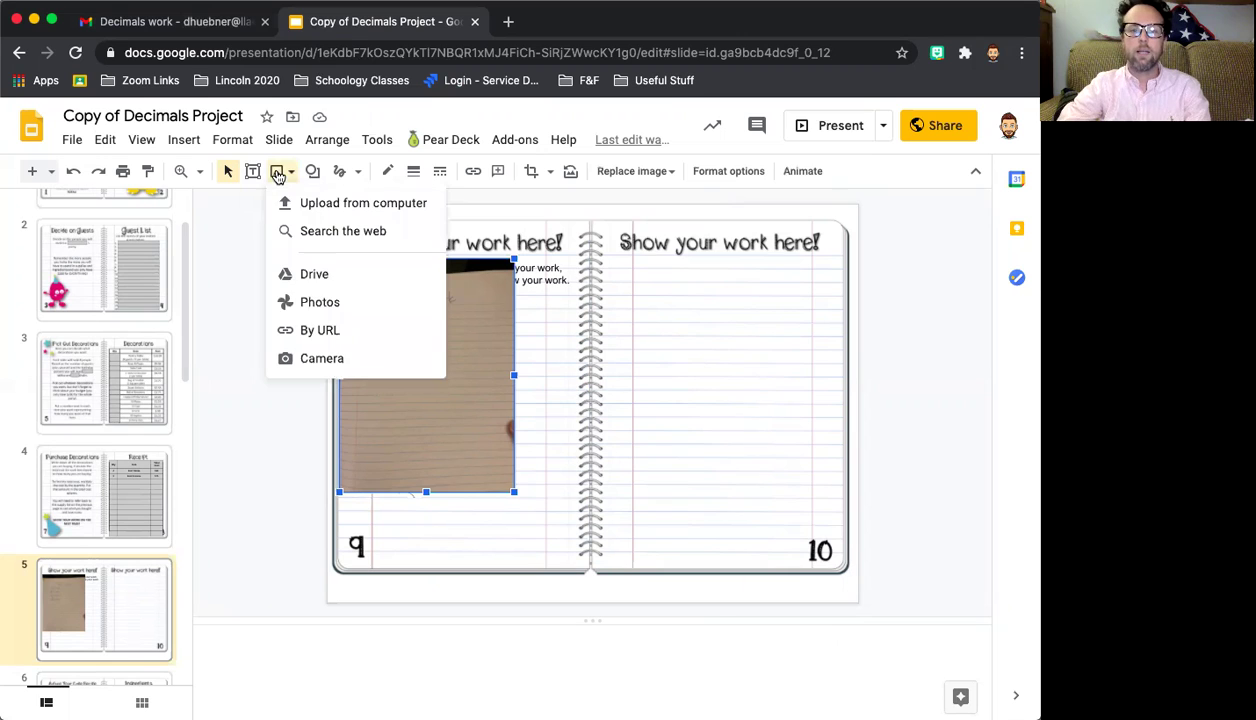
pyautogui.click(325, 275)
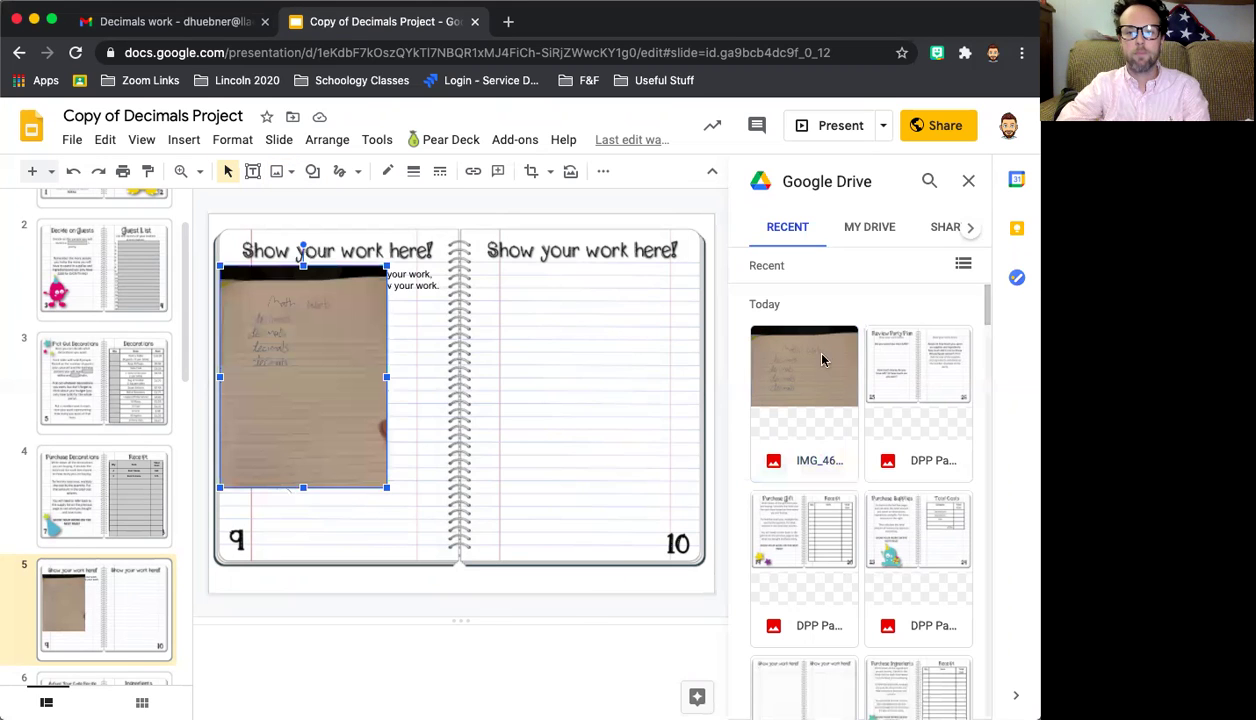
pyautogui.click(806, 368)
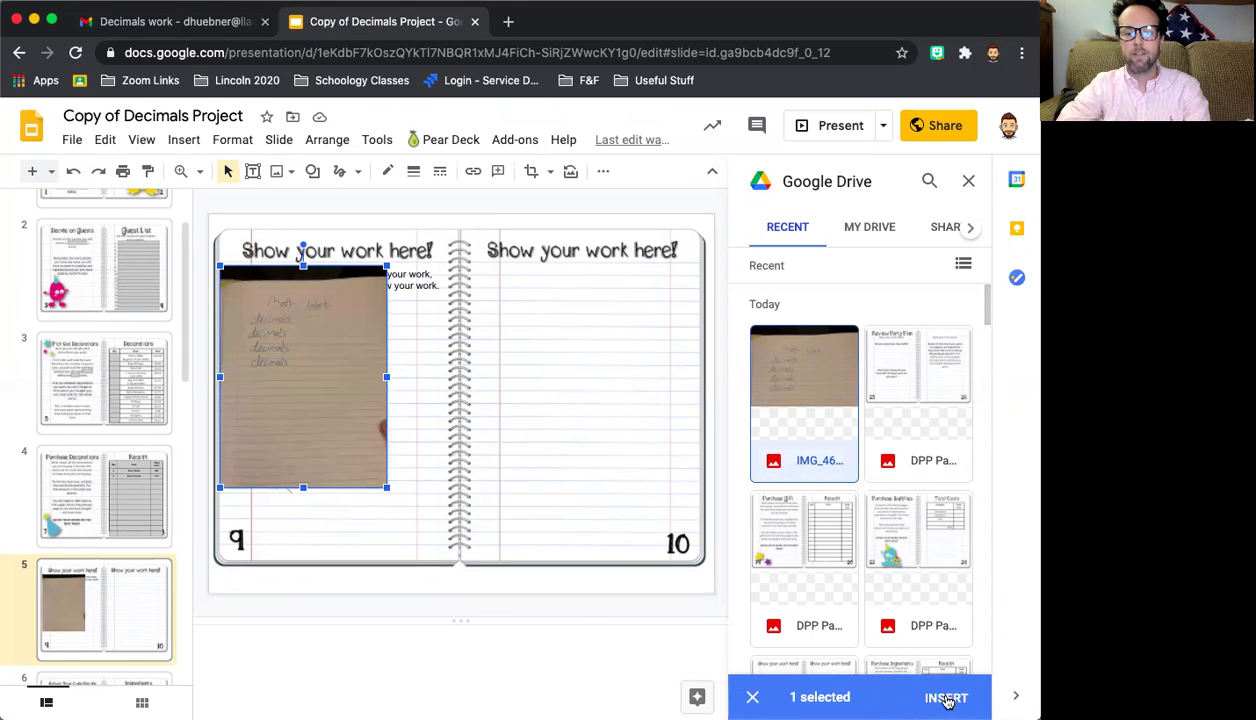
pyautogui.click(946, 697)
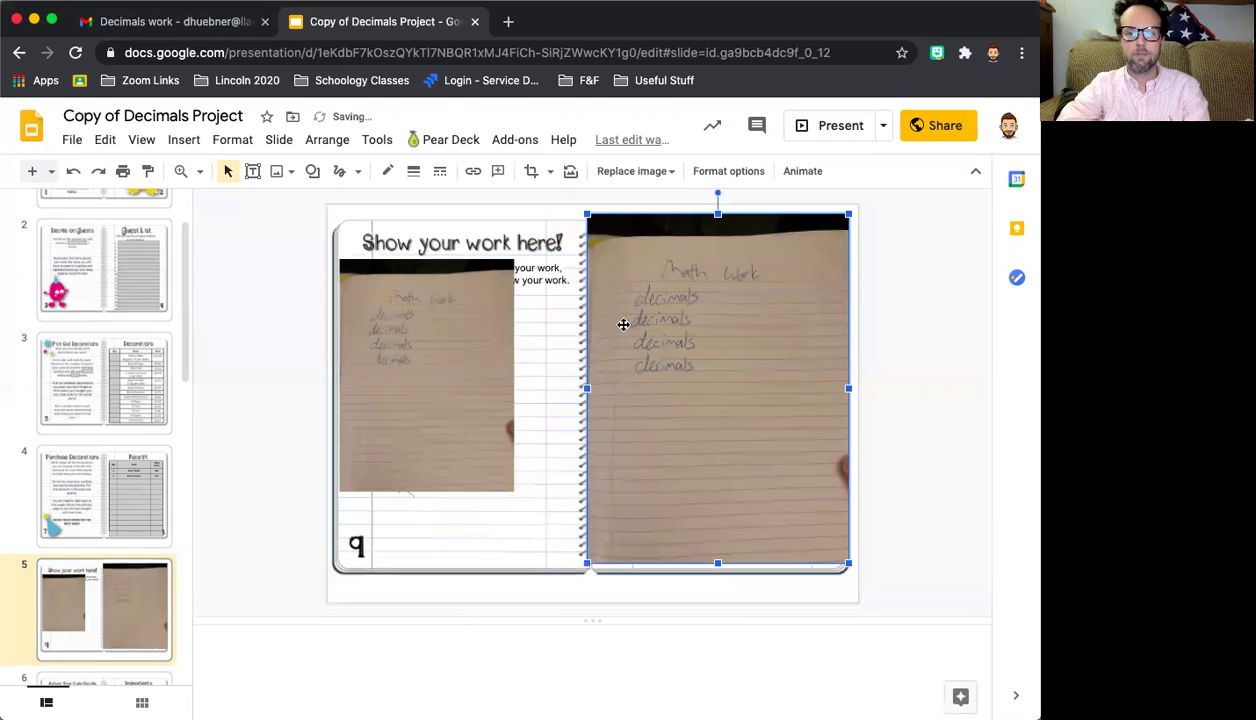
pyautogui.click(565, 358)
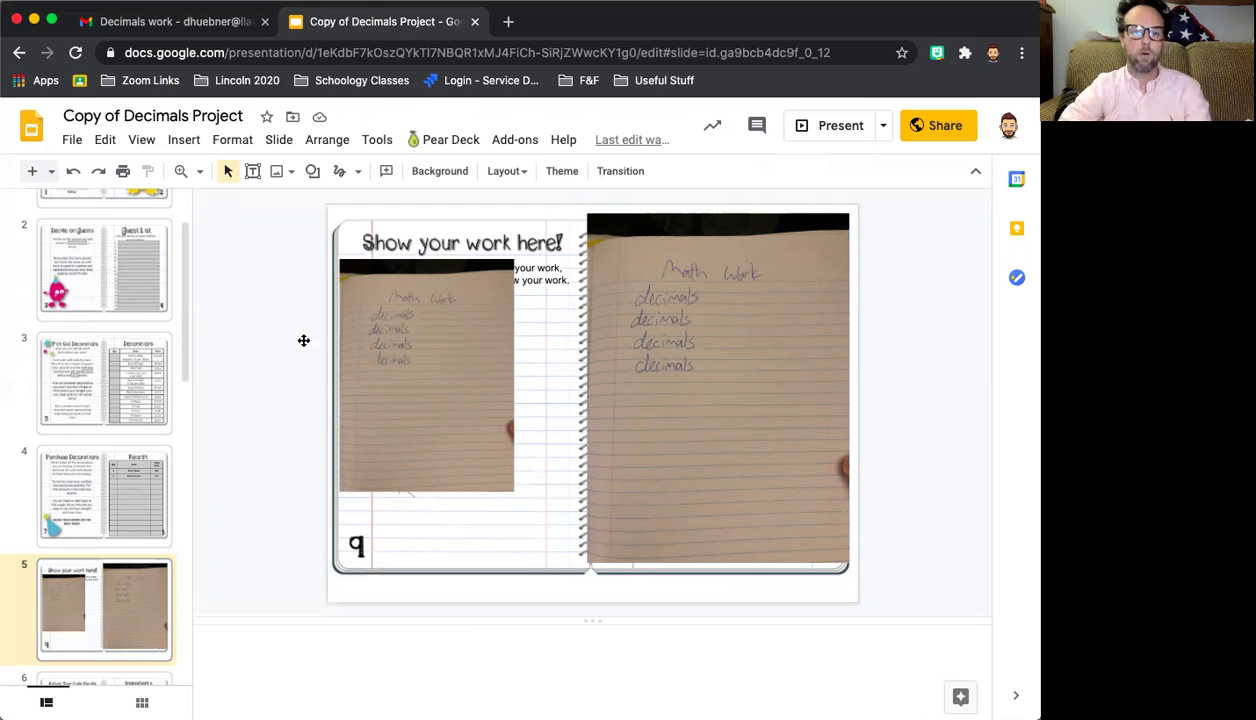
pyautogui.scroll(-5, 113, 406)
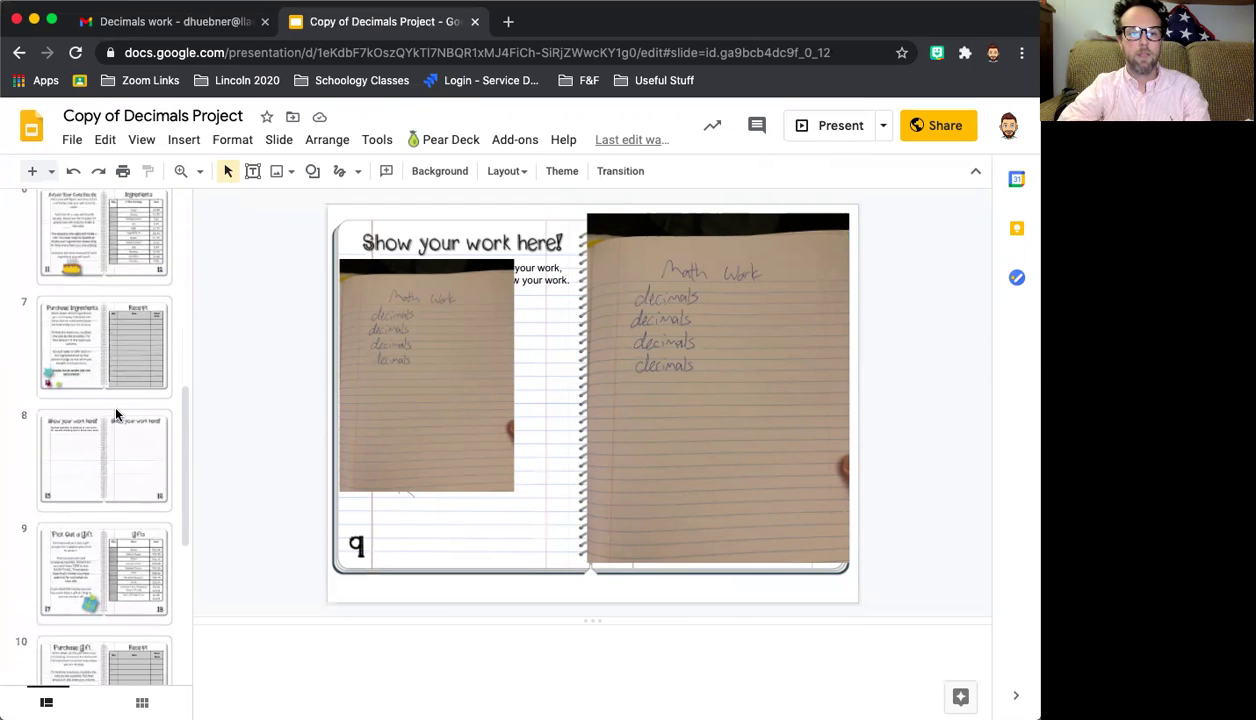
pyautogui.scroll(-4, 115, 443)
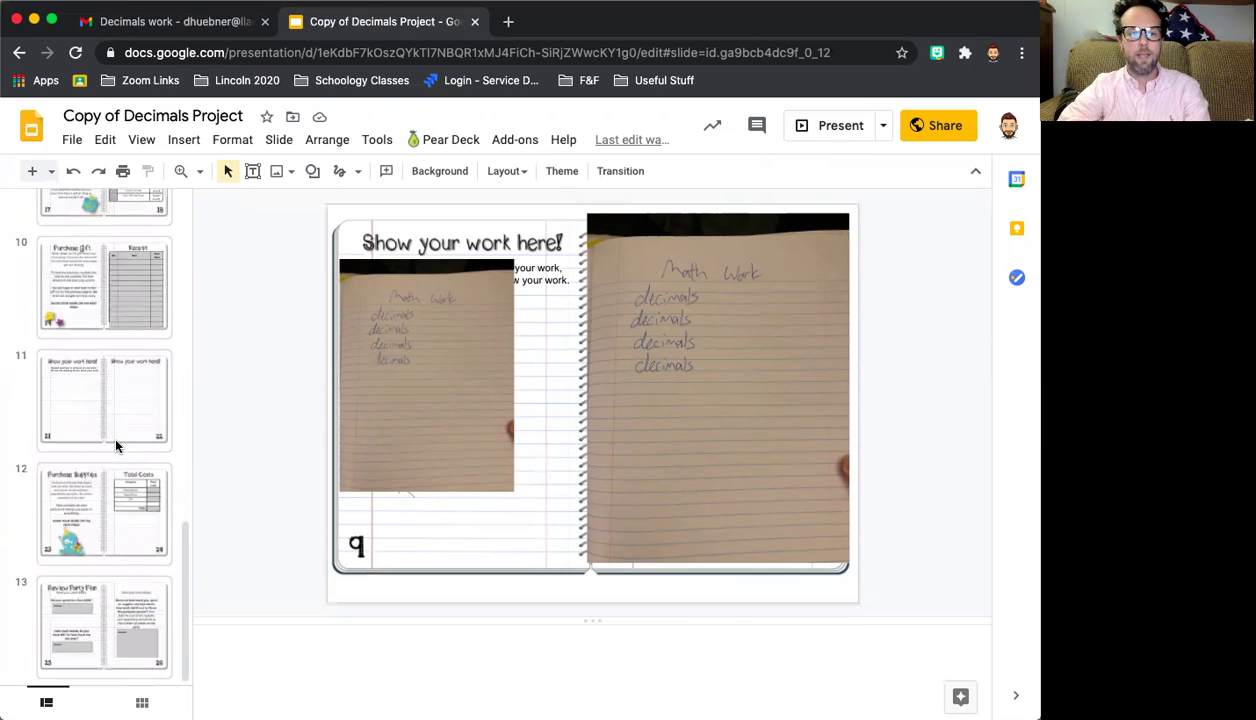
pyautogui.scroll(10, 106, 243)
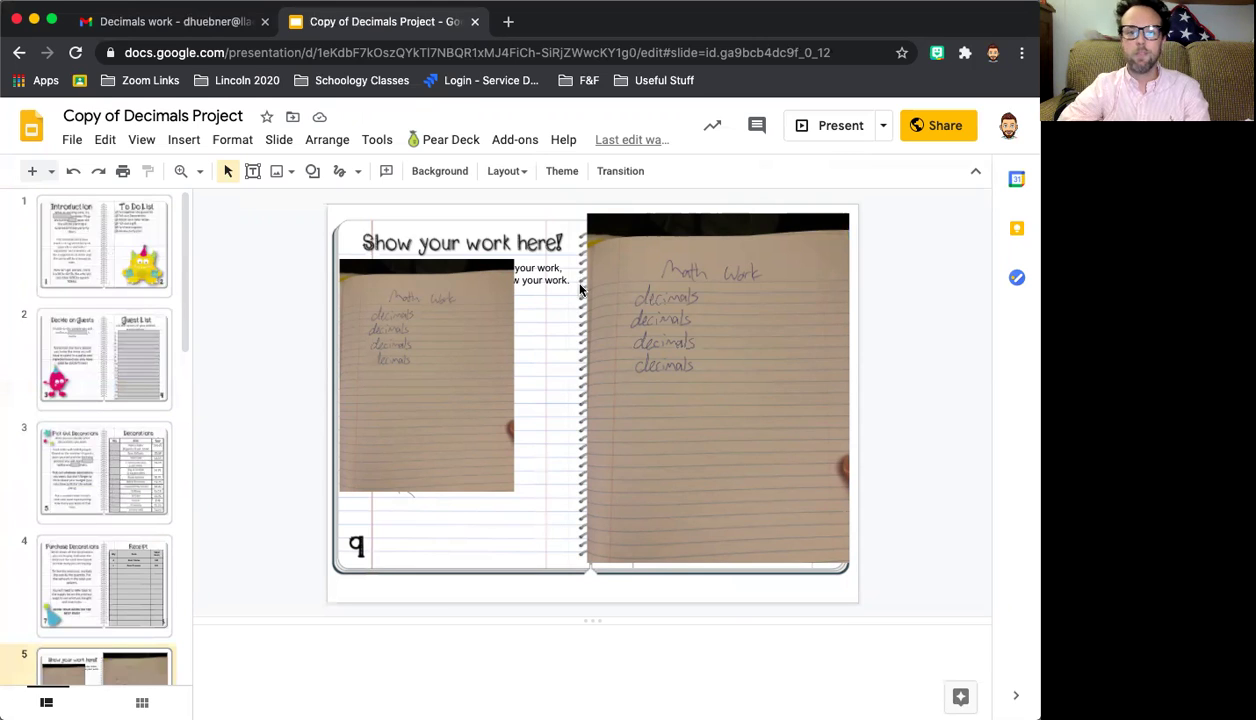